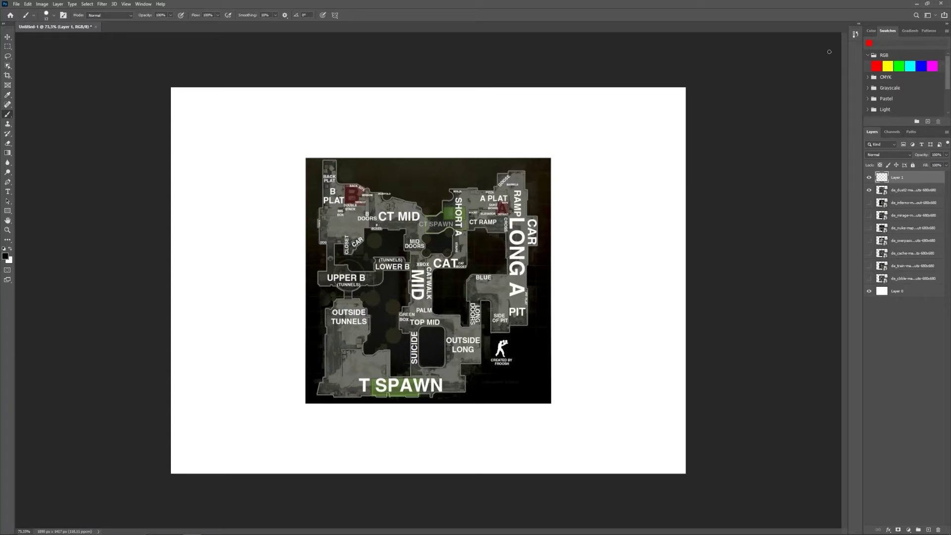
Circle the CT spawn in blue and the T spawn in red on the Dust 2 map.
left_click(921, 66)
mouse_move(460, 209)
left_mouse_down()
mouse_move(440, 216)
mouse_move(459, 219)
left_mouse_up()
left_click(876, 66)
mouse_move(396, 378)
left_mouse_down()
mouse_move(388, 398)
mouse_move(400, 381)
left_mouse_up()
With a blue 10 px brush, paint the CT routes from CT spawn toward B site, around A site and toward mid doors.
left_click(921, 66)
right_click(396, 217)
left_click_drag(473, 227, 457, 227)
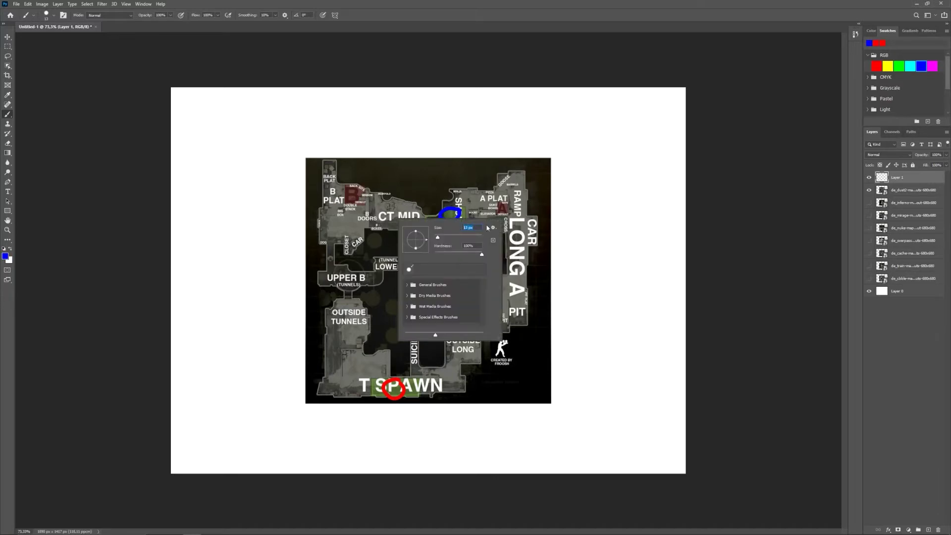
type("10")
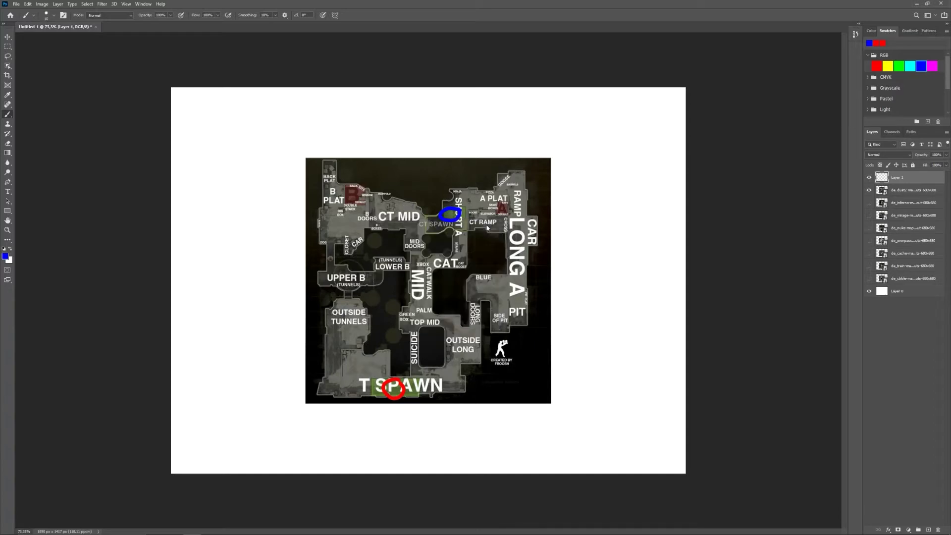
key("Return")
left_click_drag(432, 218, 346, 221)
mouse_move(465, 215)
left_mouse_down()
mouse_move(513, 218)
mouse_move(505, 200)
left_mouse_up()
left_click_drag(439, 220, 416, 227)
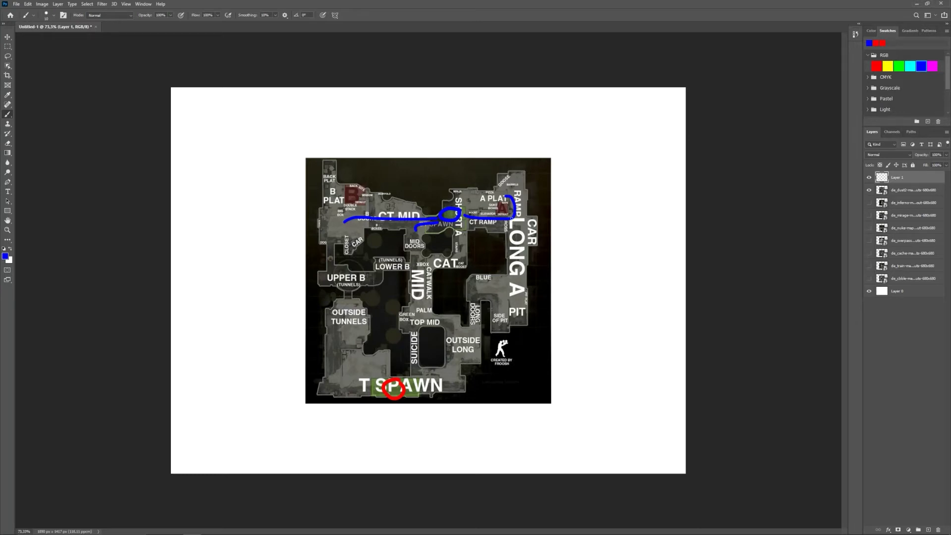
Extend the blue CT routes down Long A, through B site to back plat, and across A plat to CT spawn.
left_click_drag(511, 219, 513, 273)
mouse_move(379, 218)
left_mouse_down()
mouse_move(375, 197)
mouse_move(356, 197)
mouse_move(328, 169)
left_mouse_up()
left_click_drag(345, 221, 340, 225)
mouse_move(505, 196)
left_mouse_down()
mouse_move(503, 185)
mouse_move(466, 208)
left_mouse_up()
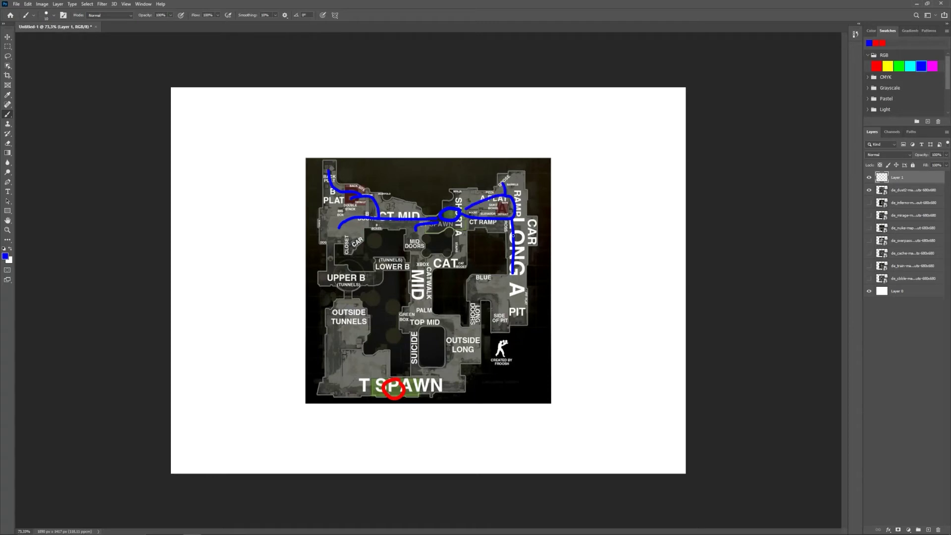
Paint the red T routes from T spawn to the B tunnels, Long A, Short A via catwalk, mid doors and Lower B.
left_click(876, 66)
mouse_move(384, 386)
left_mouse_down()
mouse_move(351, 361)
mouse_move(348, 293)
mouse_move(332, 241)
left_mouse_up()
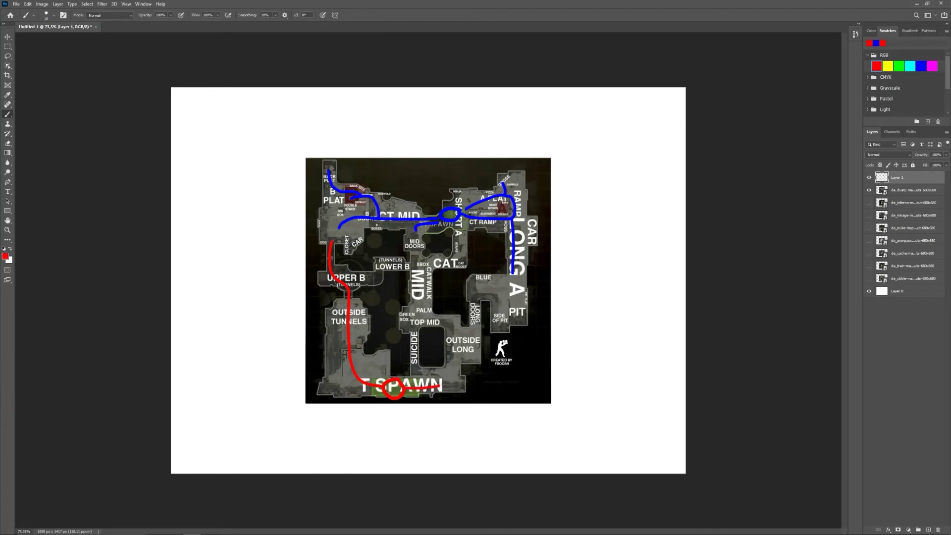
mouse_move(440, 384)
left_mouse_down()
mouse_move(472, 336)
mouse_move(473, 297)
mouse_move(506, 281)
left_mouse_up()
mouse_move(463, 341)
left_mouse_down()
mouse_move(428, 315)
mouse_move(428, 263)
mouse_move(458, 258)
left_mouse_up()
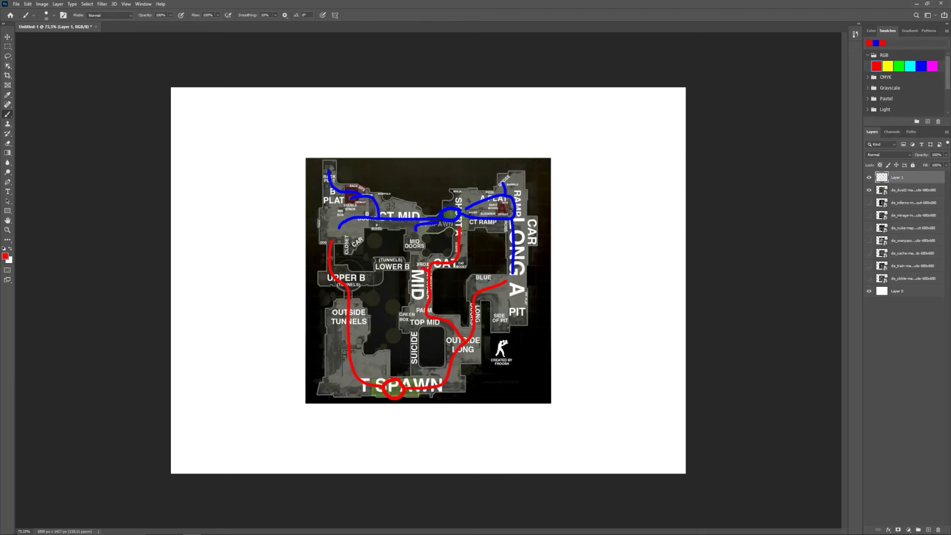
left_click_drag(415, 258, 422, 266)
left_click_drag(344, 286, 403, 263)
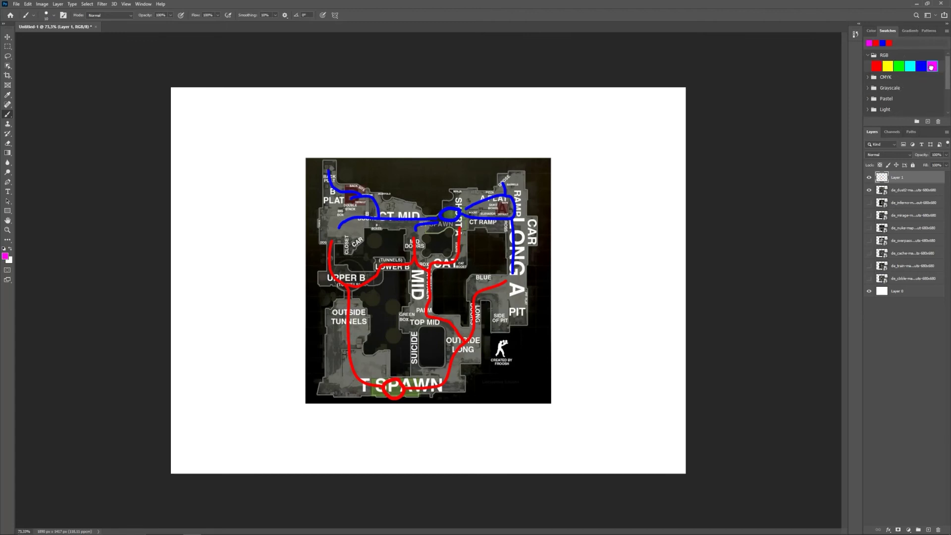
Circle in yellow the four spots where red and blue routes meet: Long A, Short A, mid doors and the B tunnel exit.
left_click(933, 67)
left_click(888, 66)
mouse_move(515, 275)
left_mouse_down()
mouse_move(504, 281)
mouse_move(516, 275)
left_mouse_up()
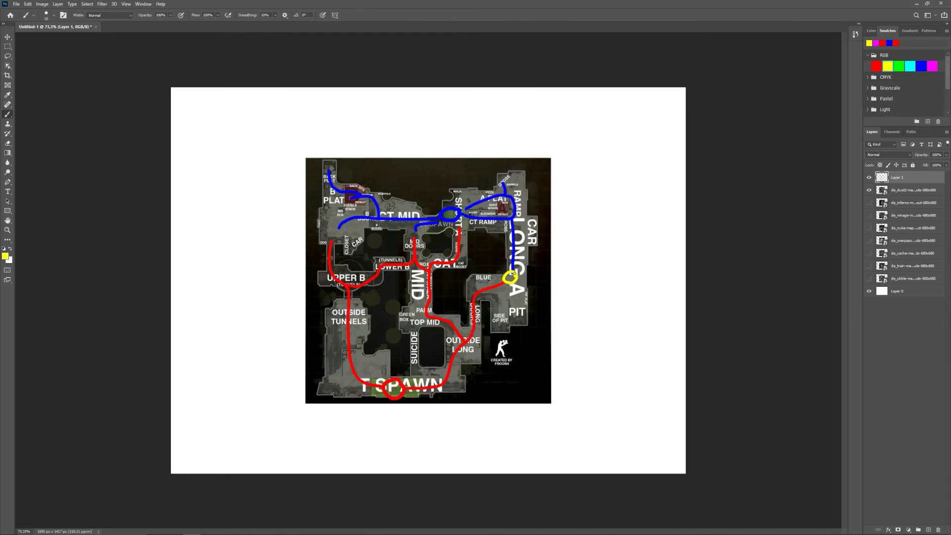
mouse_move(464, 221)
left_mouse_down()
mouse_move(410, 243)
mouse_move(422, 233)
left_mouse_up()
mouse_move(339, 234)
left_mouse_down()
mouse_move(328, 239)
mouse_move(340, 233)
left_mouse_up()
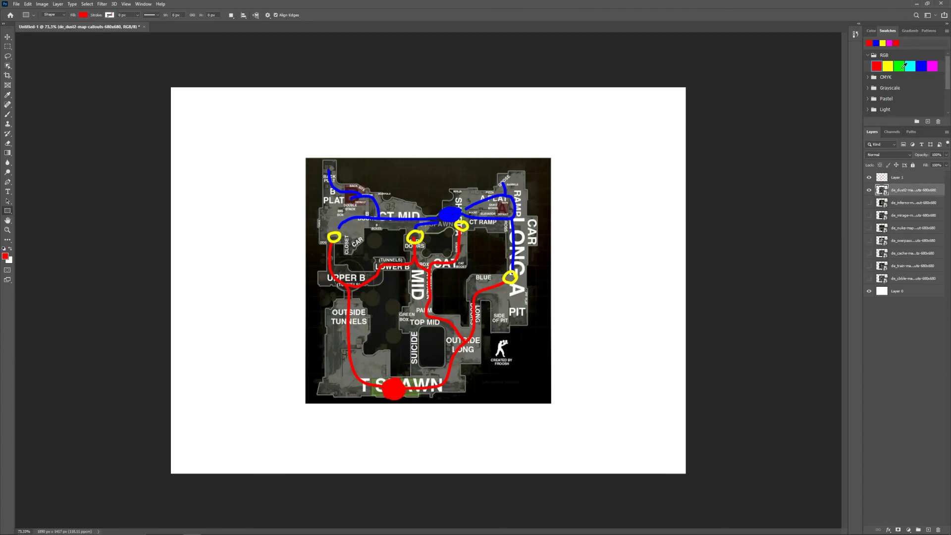
Draw green filled rectangles over the B and A bomb sites.
left_click(904, 65)
left_click_drag(338, 182, 366, 209)
left_click_drag(487, 197, 503, 219)
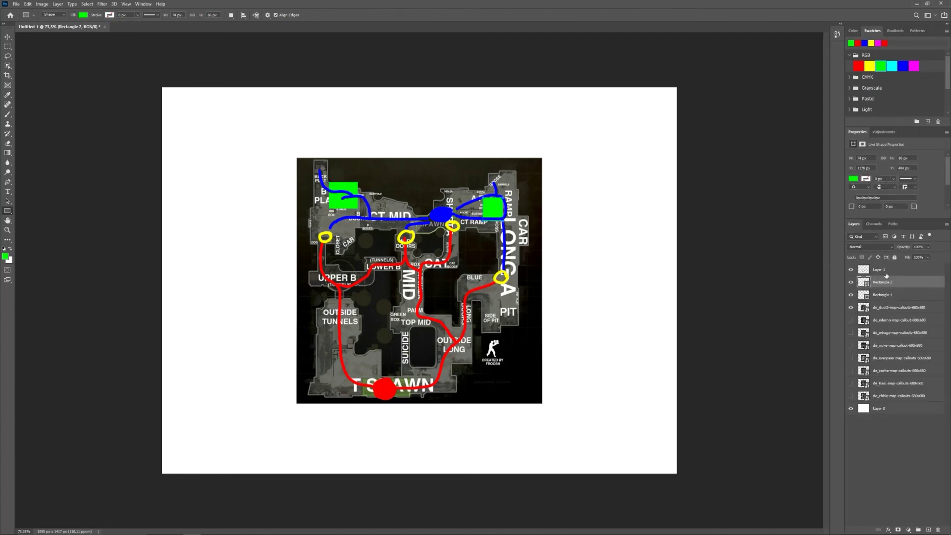
Group Layer 1 with both rectangle layers and name the group Dust 2.
left_click(911, 269)
left_click(893, 295, "shift")
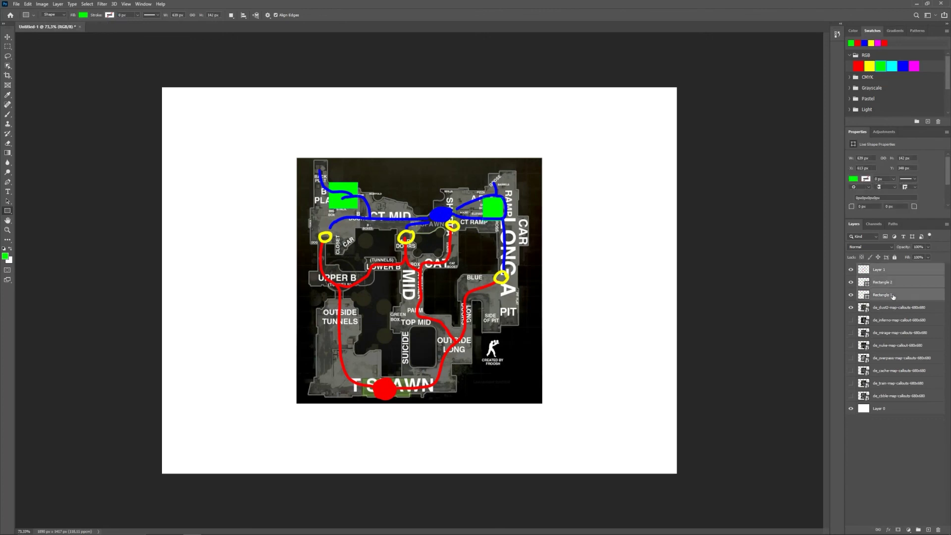
key("ctrl+g")
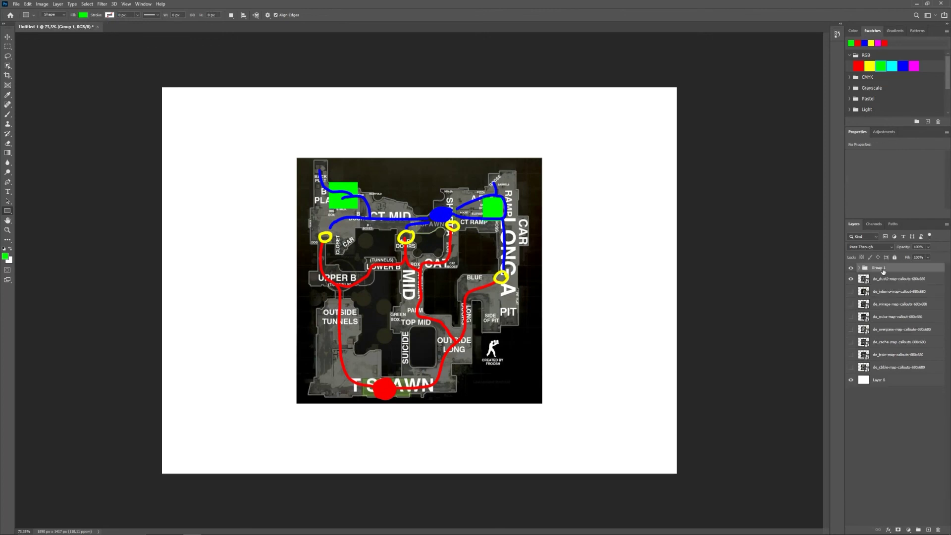
double_click(878, 268)
type("Dust 2")
key("Return")
Delete the de_dust2 map callouts image layer beneath the drawn routes.
key("v")
left_click(931, 278)
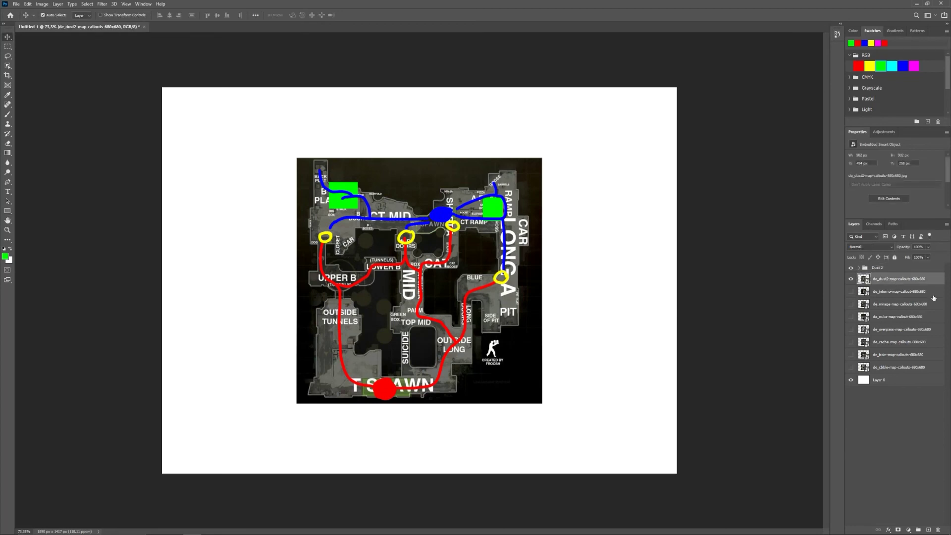
key("Delete")
Add the text label "DUST 2" beneath the route diagram, above the Dust 2 group in the layer stack.
left_click(894, 270)
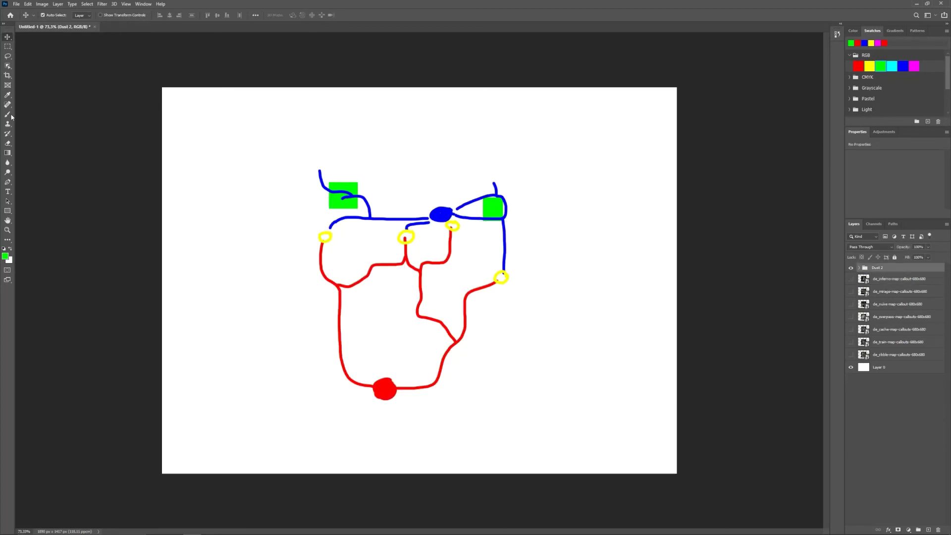
key("t")
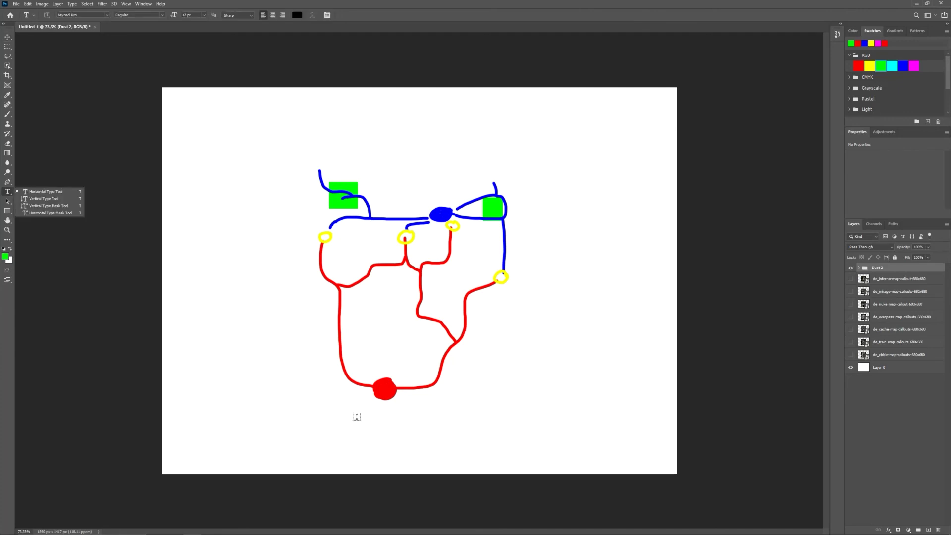
left_click(359, 418)
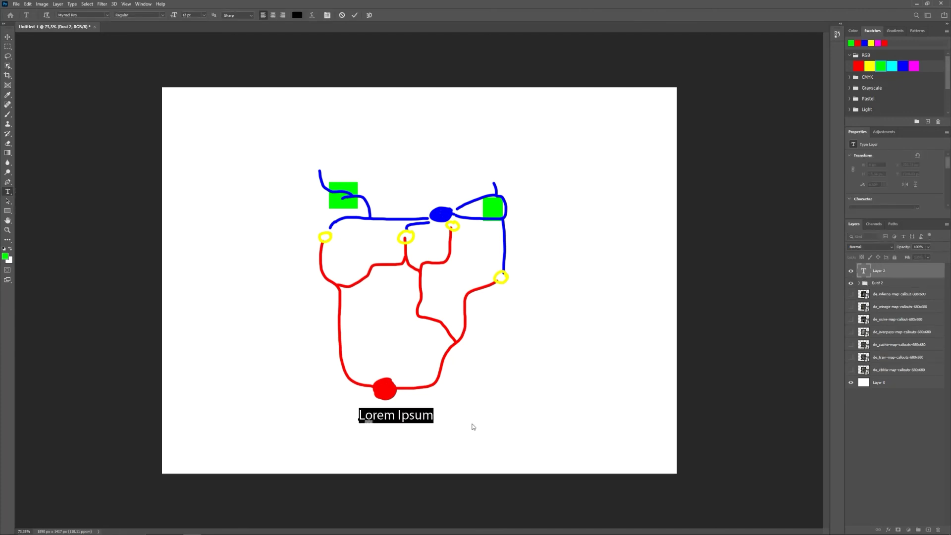
type("DUST 2")
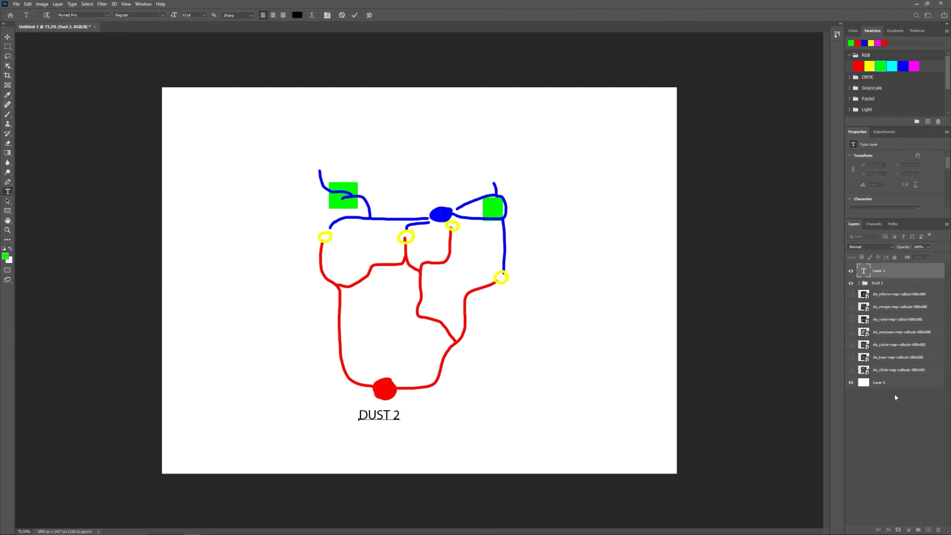